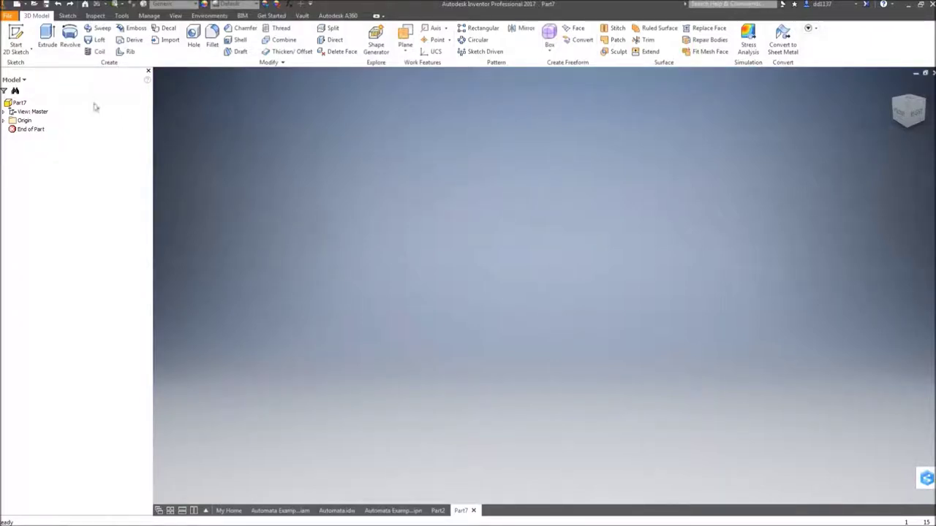
Start a YZ-plane sketch and draw a 6-sided polygon centred on the origin
click(16, 36)
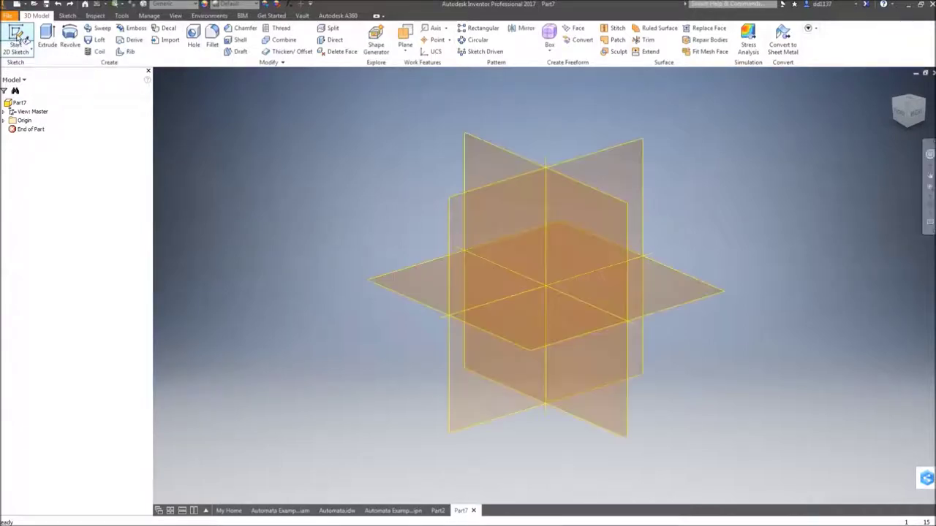
click(457, 213)
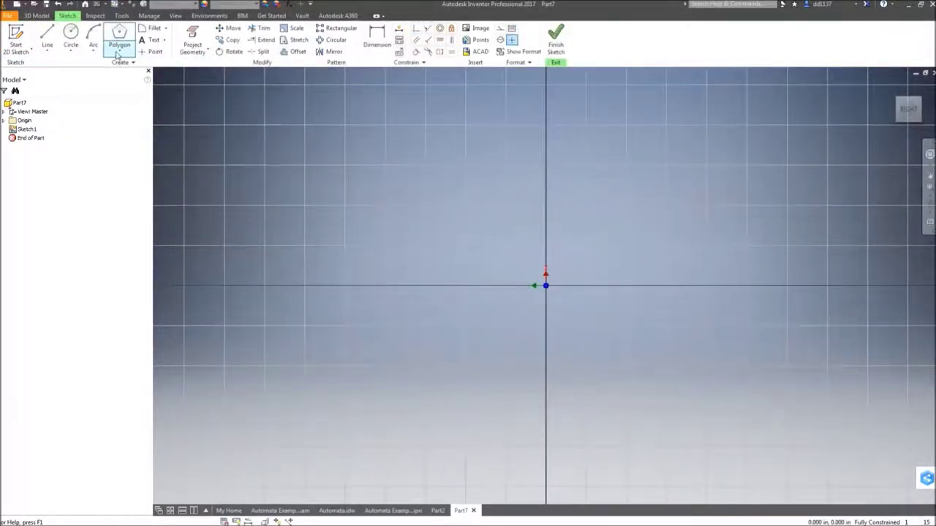
click(117, 54)
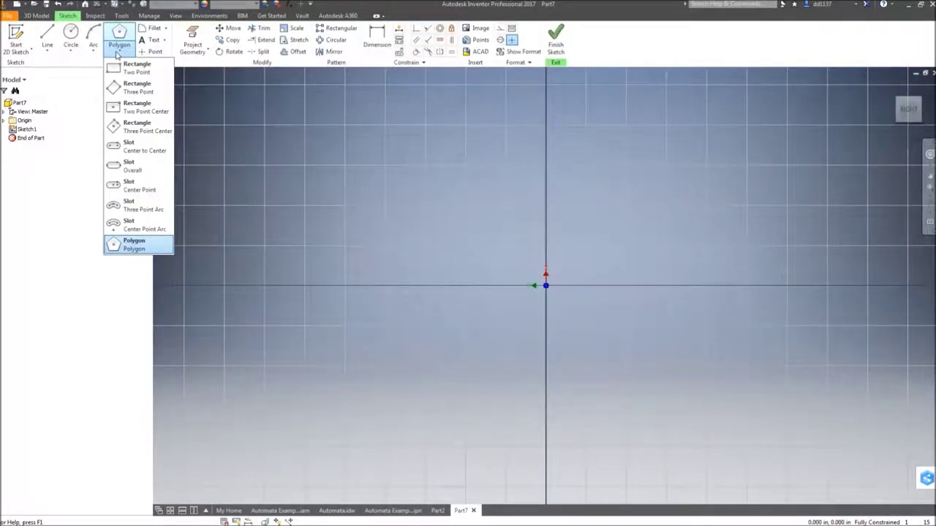
click(134, 246)
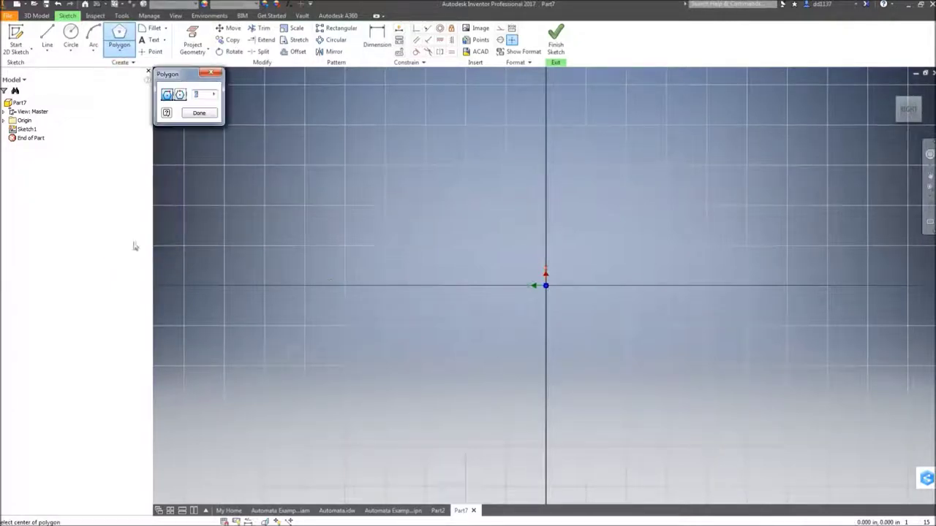
double_click(194, 95)
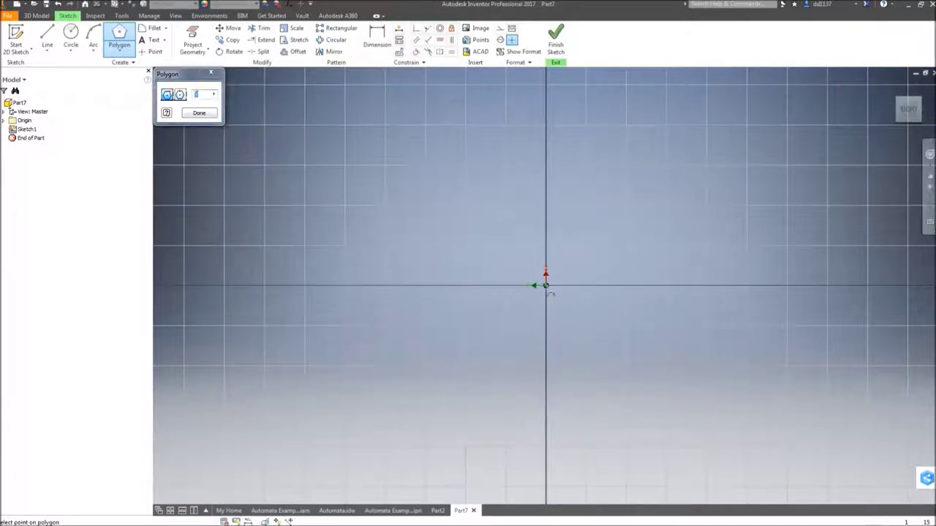
click(546, 285)
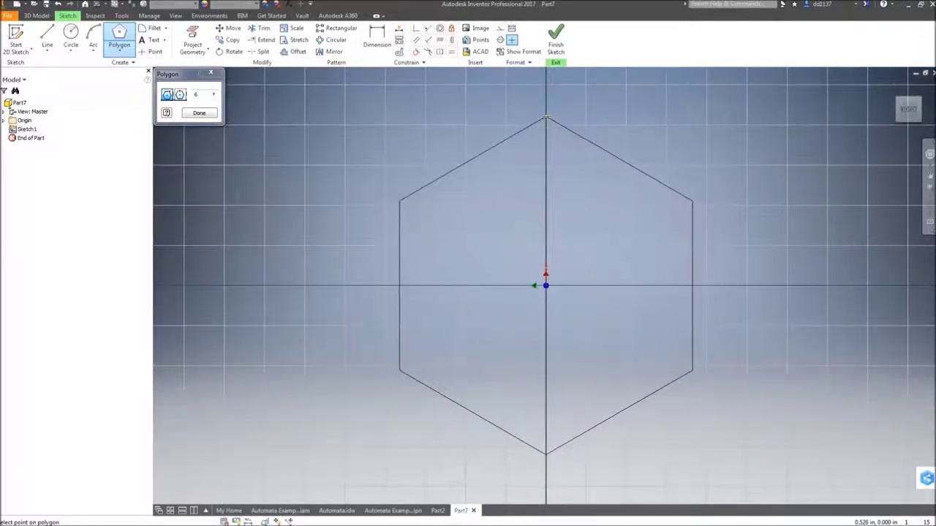
click(546, 117)
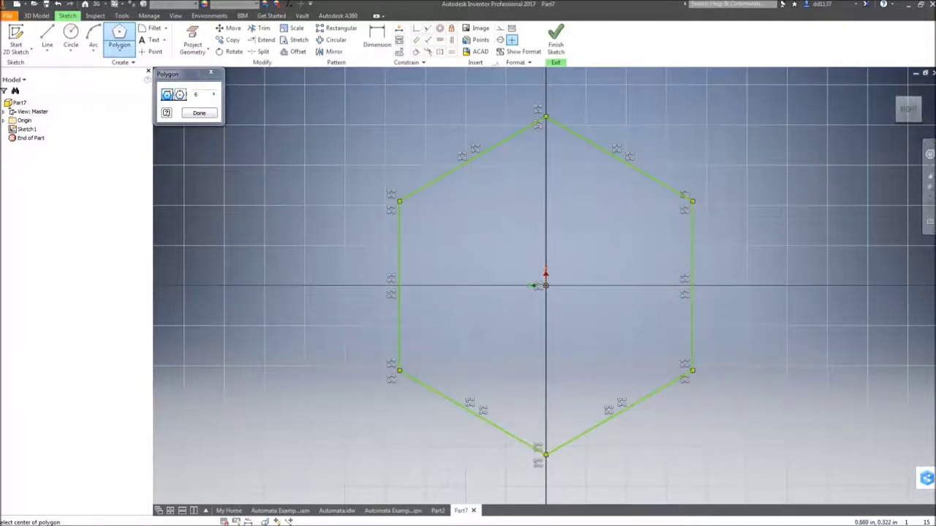
click(205, 115)
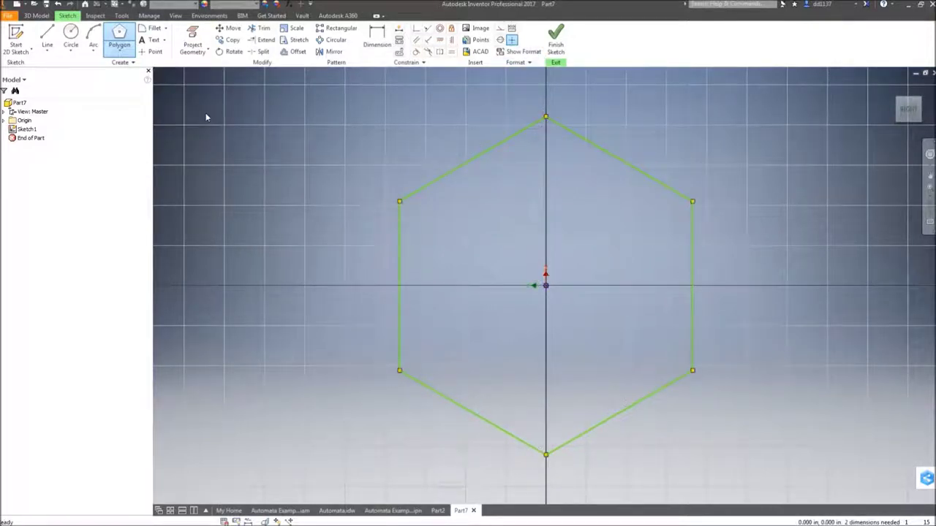
Dimension the hexagon's top-to-bottom corner height as 2 in
click(377, 37)
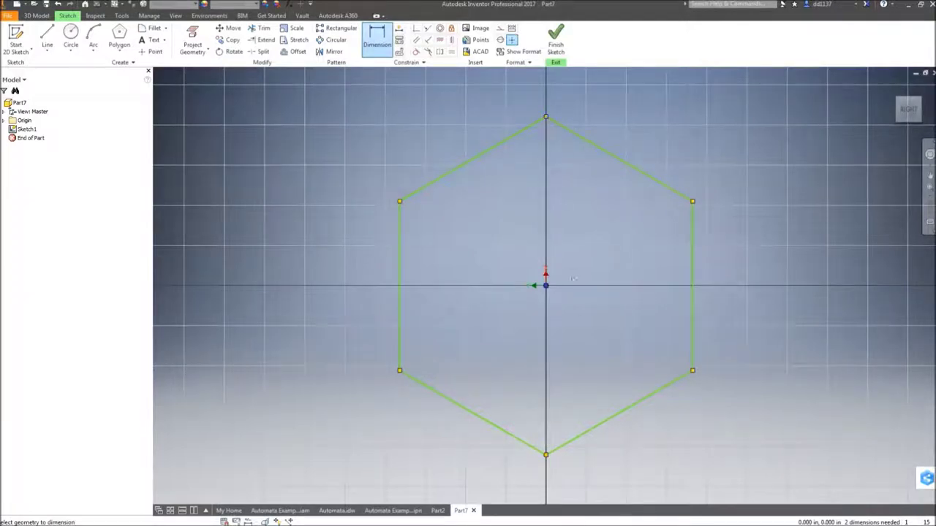
click(547, 456)
click(546, 117)
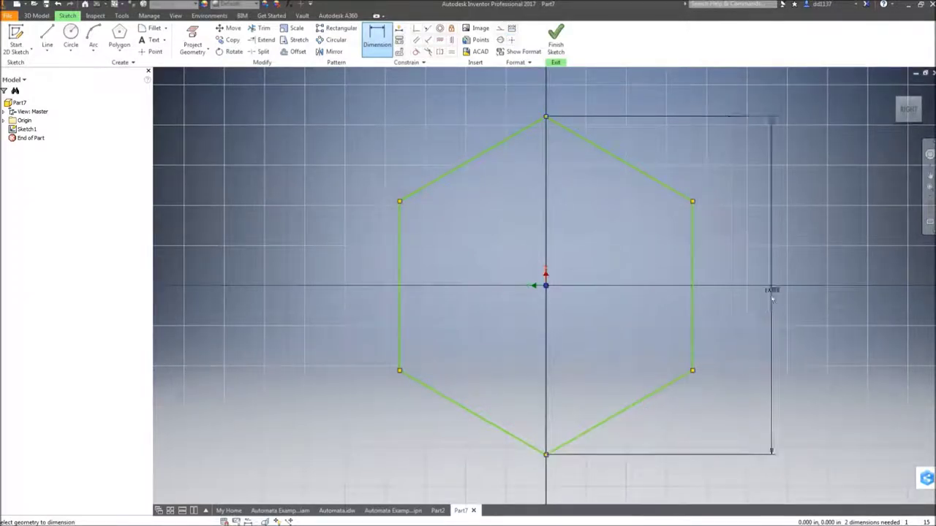
click(779, 268)
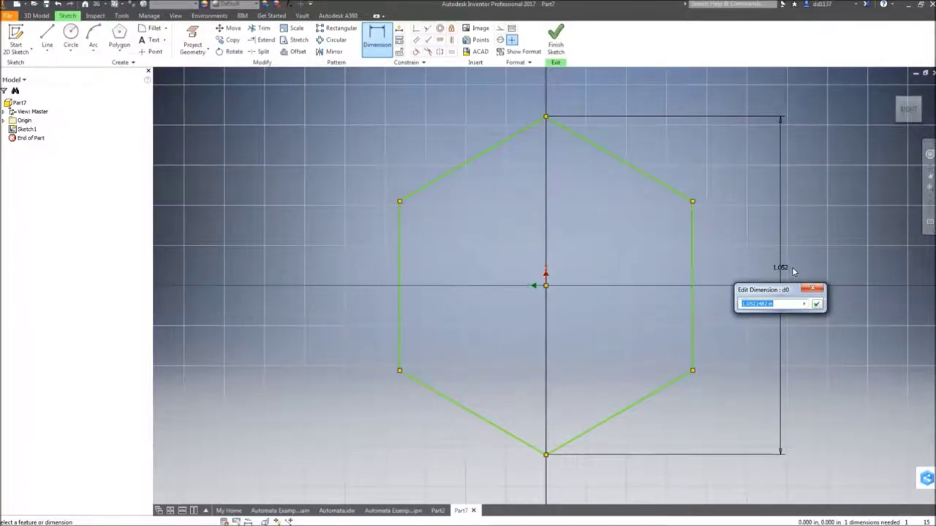
text(2)
key(Return)
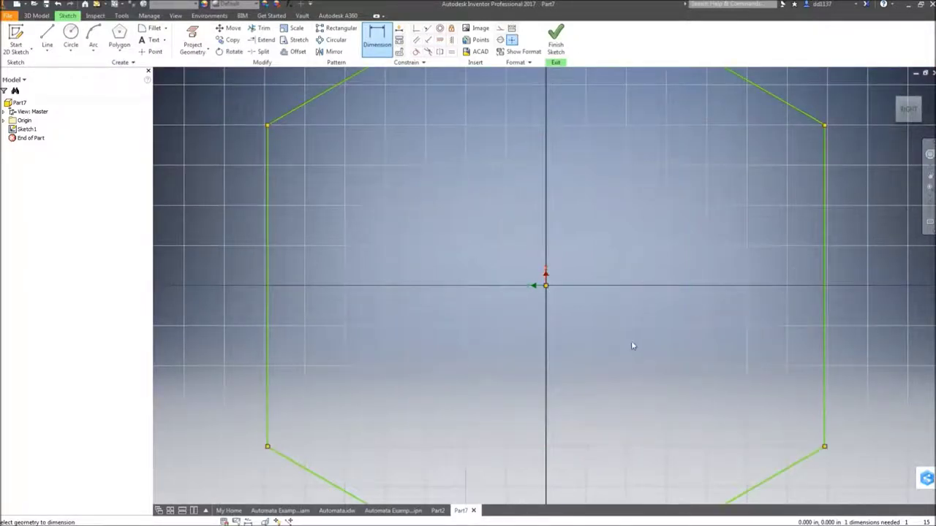
scroll(634, 341, up, 4)
middle_drag(634, 340, 565, 304)
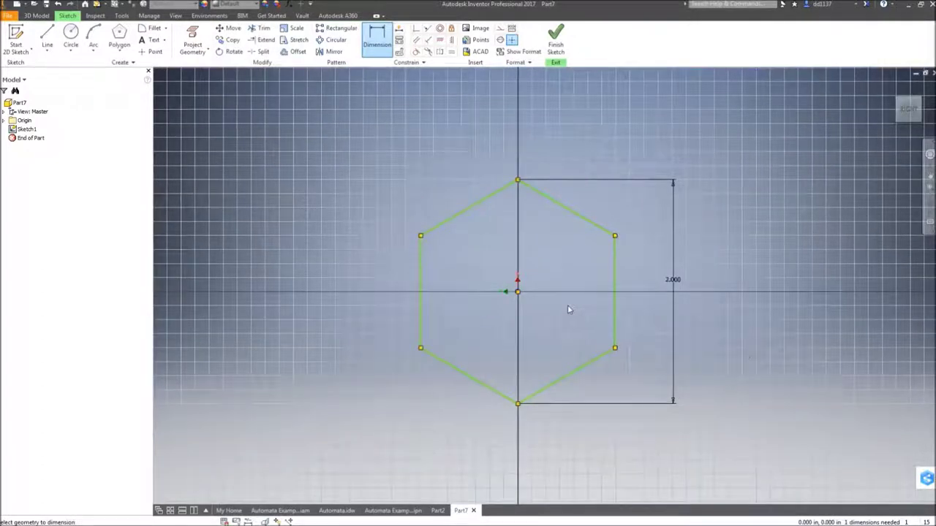
Draw a 3/16 in (.188) diameter circle on the origin, then finish the sketch
click(71, 35)
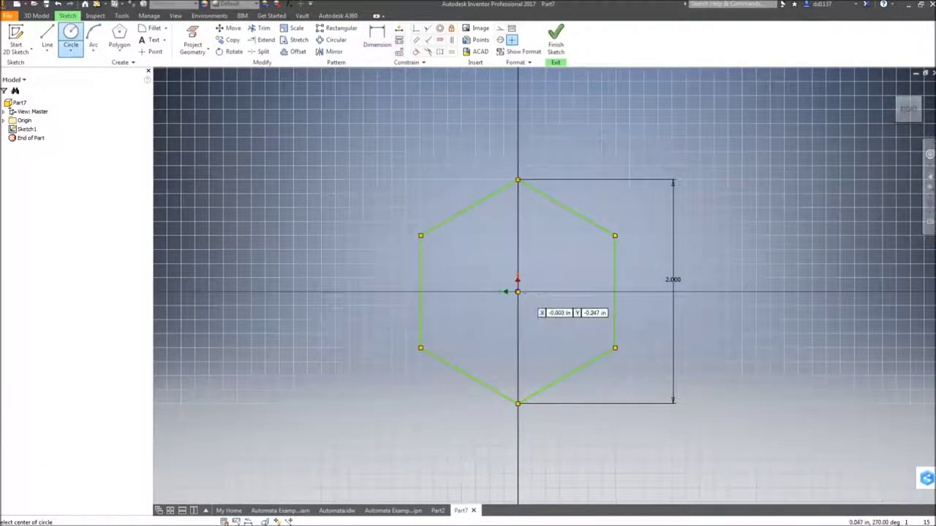
scroll(515, 292, down, 5)
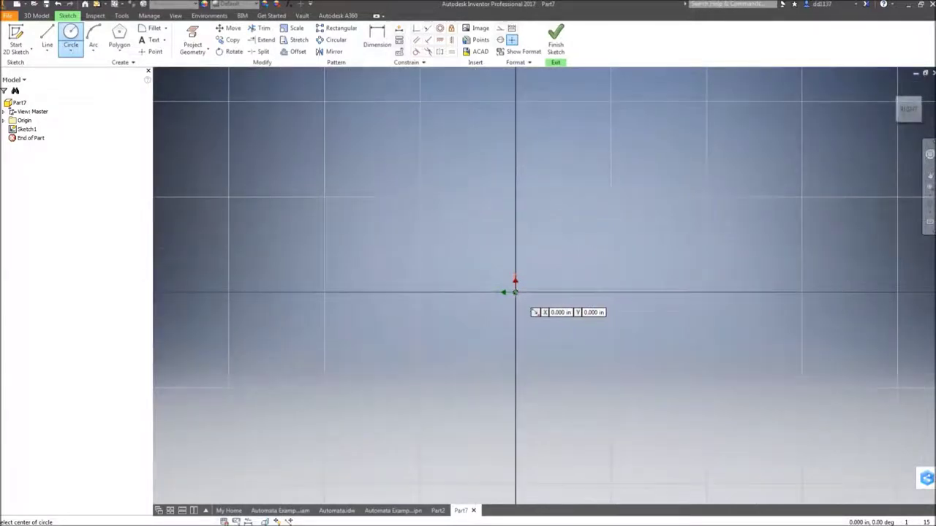
click(515, 292)
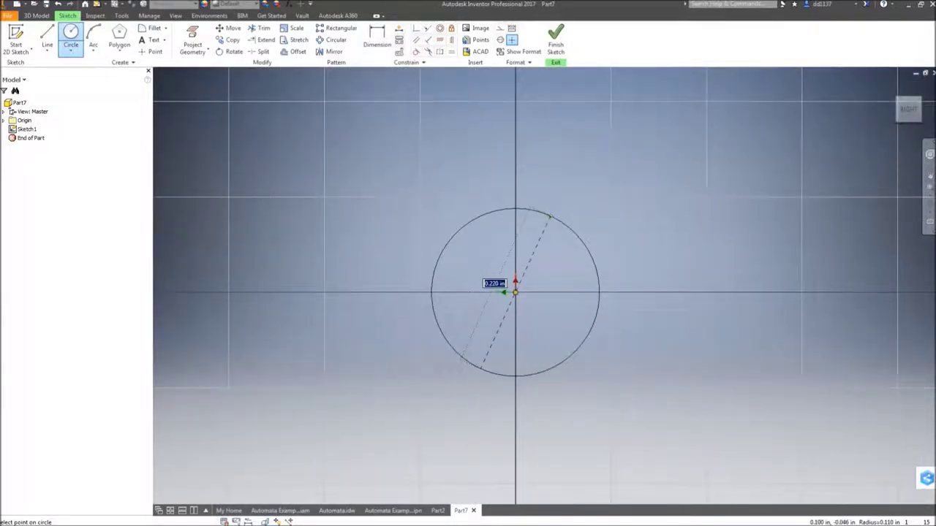
text(3/16)
key(Return)
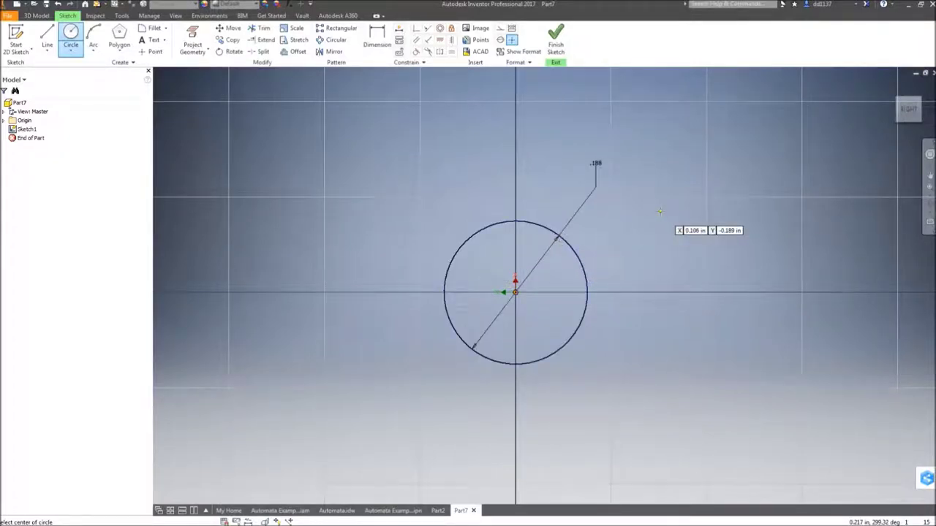
scroll(655, 212, up, 8)
middle_drag(656, 212, 527, 237)
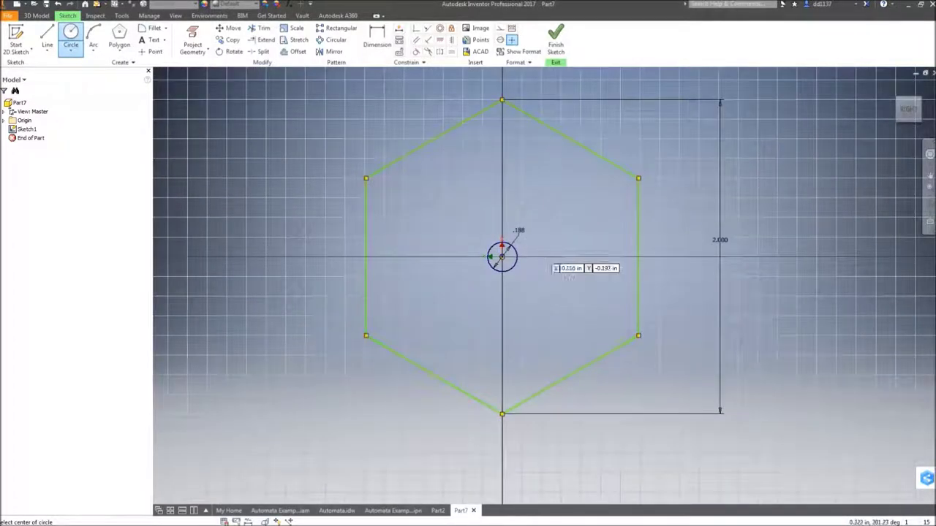
click(556, 40)
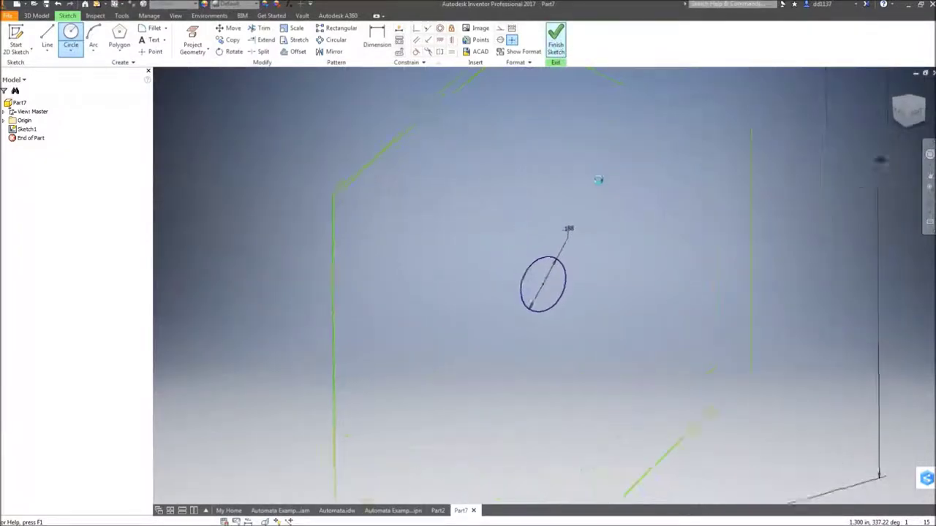
Extrude the hexagon region around the centre circle .25 in, leaving a .188 hole
click(46, 37)
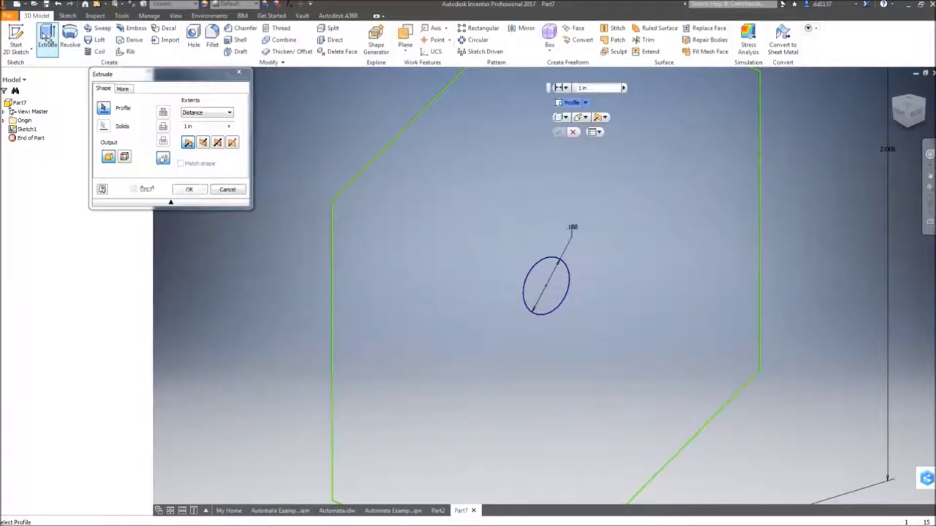
click(206, 125)
key(BackSpace)
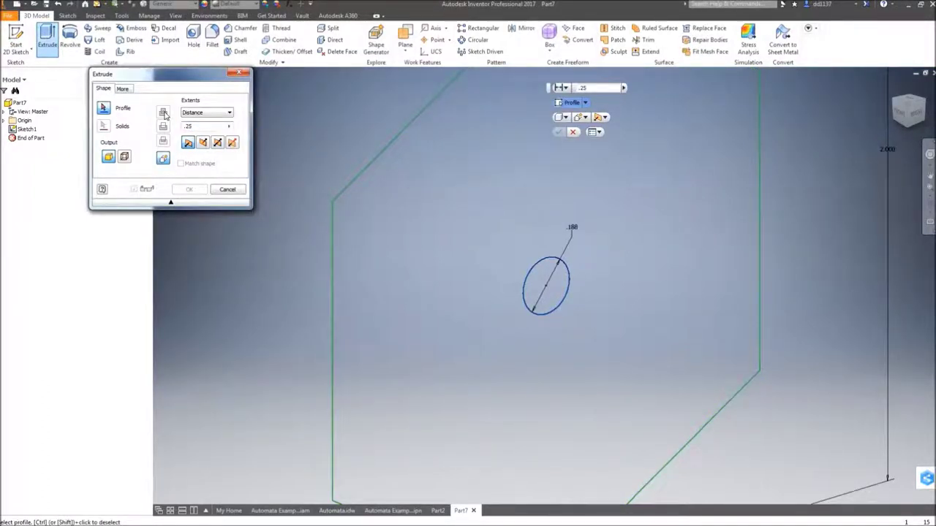
click(475, 238)
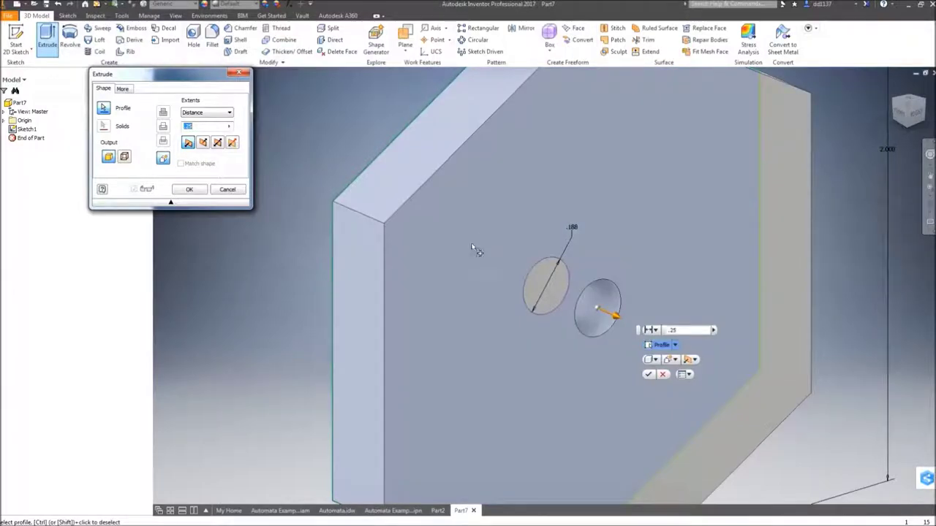
click(188, 192)
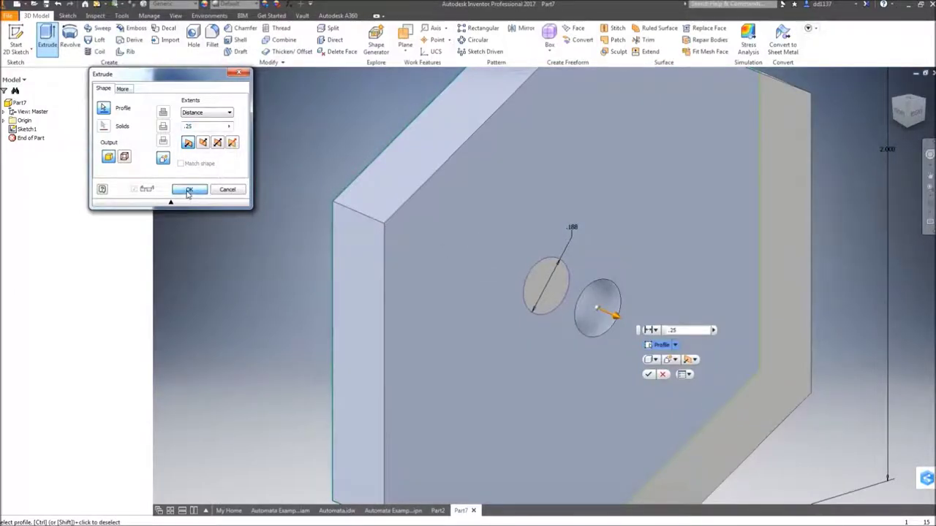
middle_drag(548, 288, 484, 232)
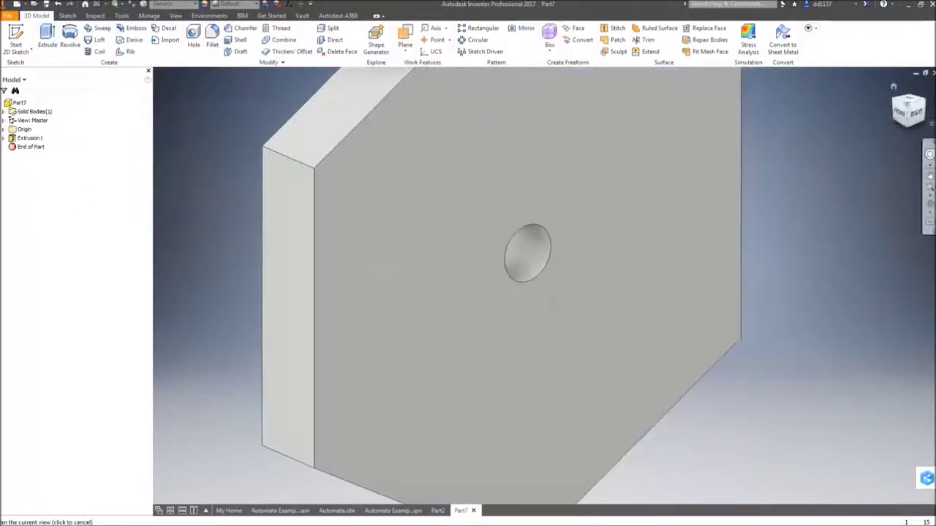
click(893, 86)
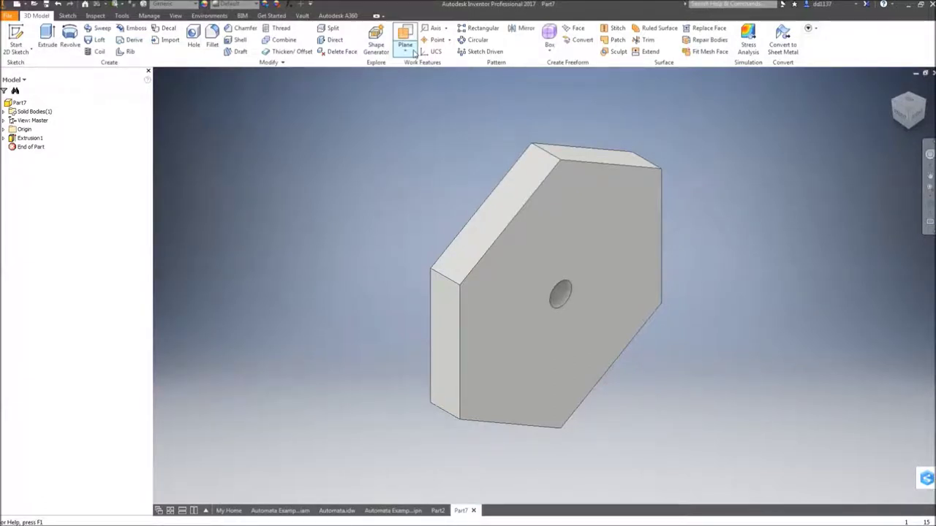
Create Work Plane1 as a midplane between the plate's front and back faces
click(412, 54)
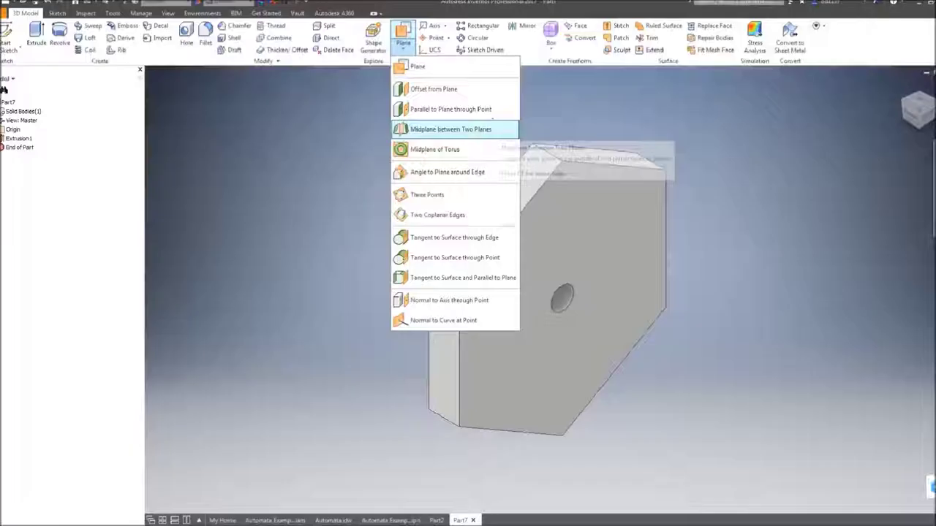
click(402, 33)
click(431, 129)
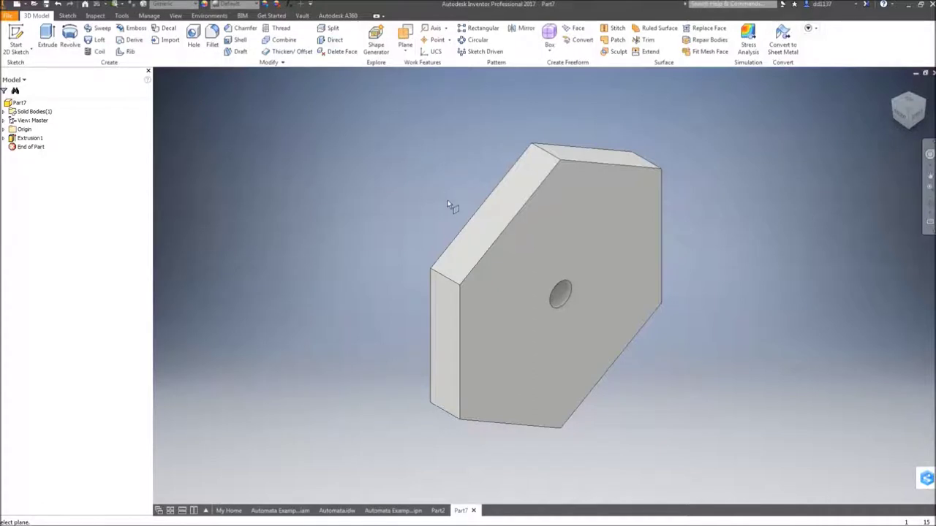
click(544, 254)
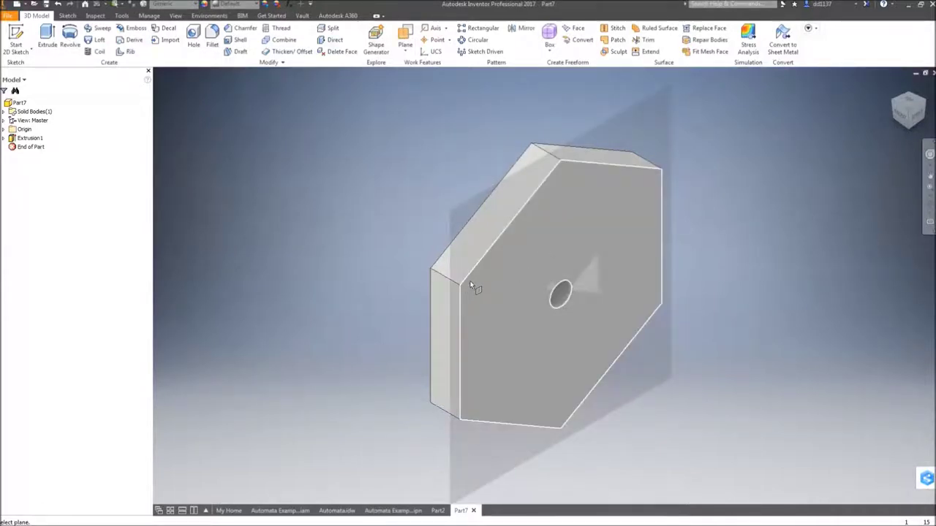
click(501, 303)
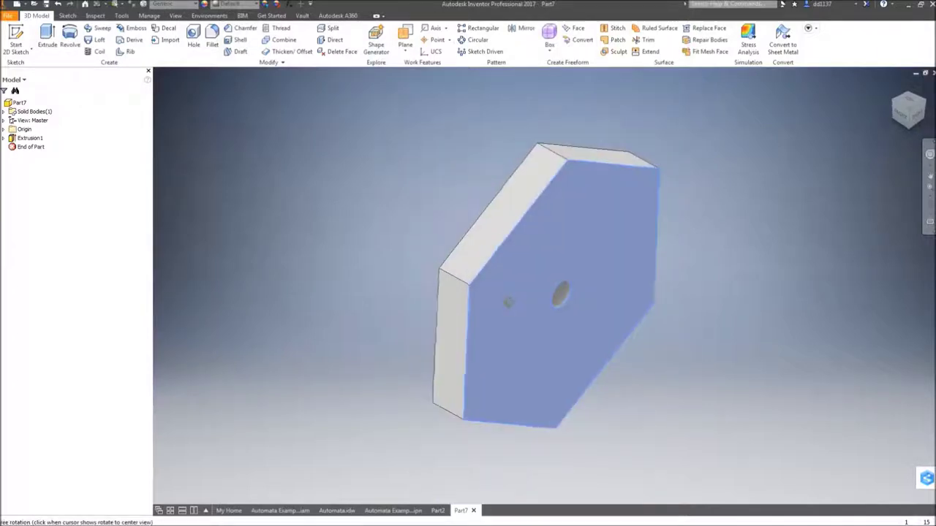
shift+middle_drag(502, 303, 587, 313)
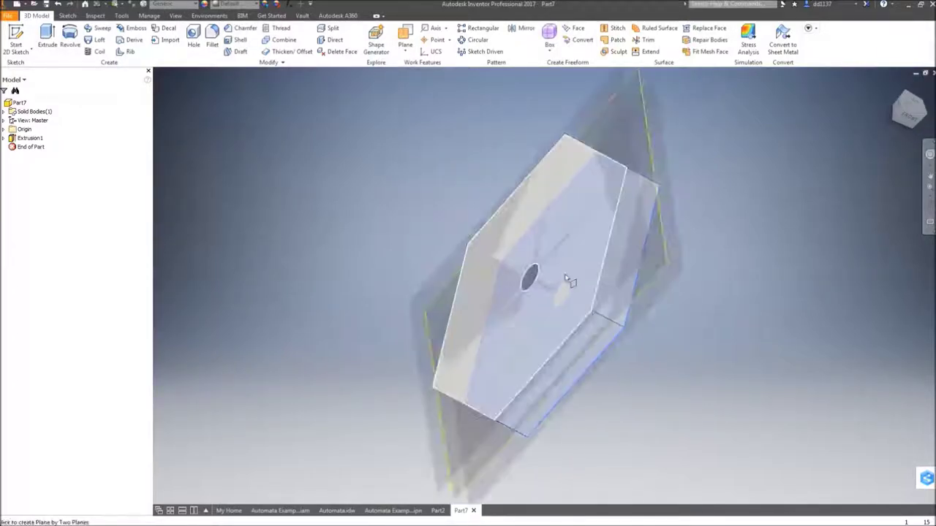
click(563, 275)
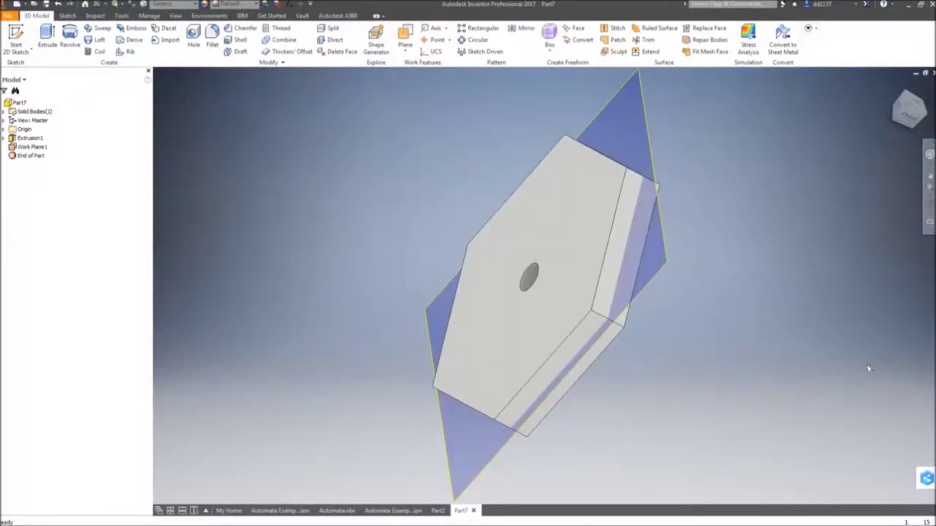
Create a trial midplane between two opposite side faces of the hexagon
click(893, 86)
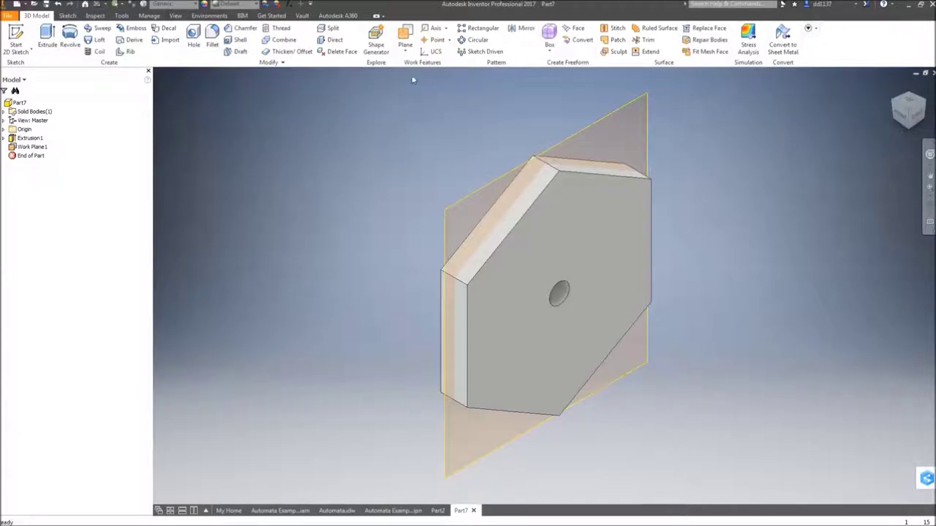
click(411, 54)
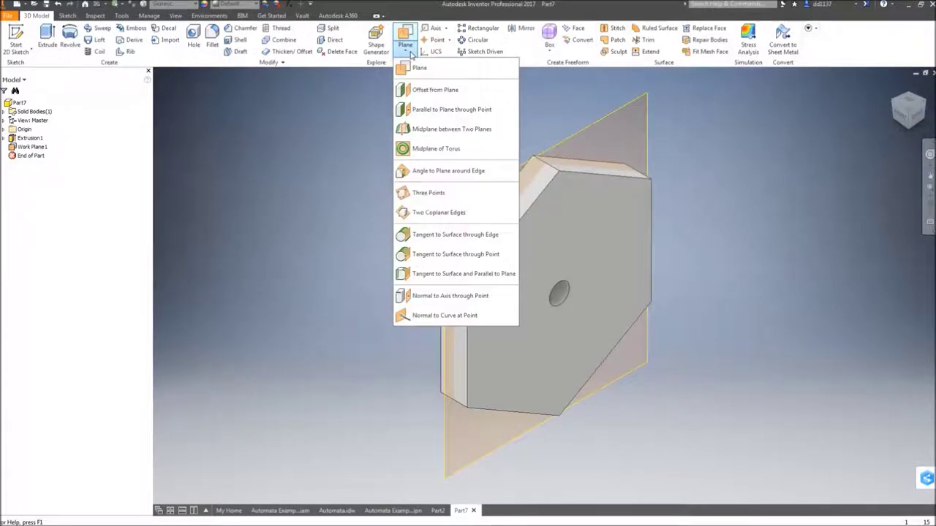
click(429, 129)
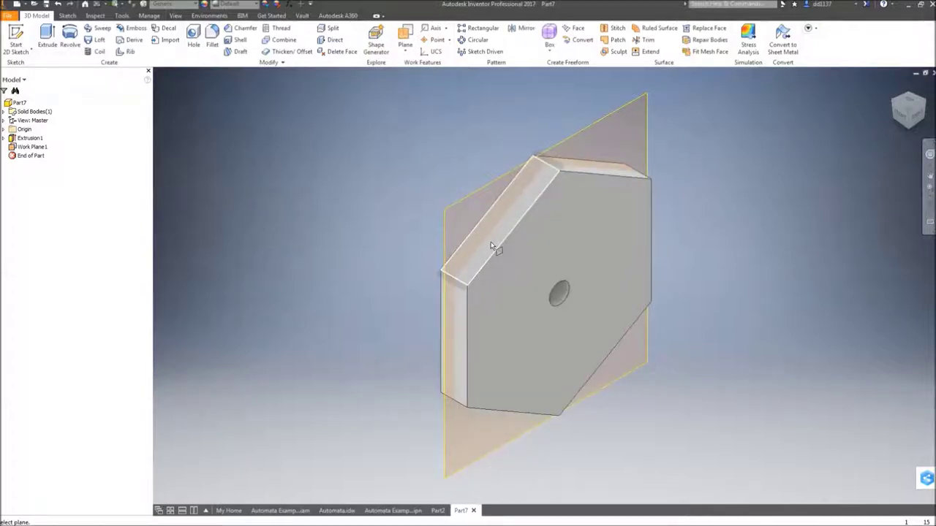
shift+middle_drag(491, 241, 604, 307)
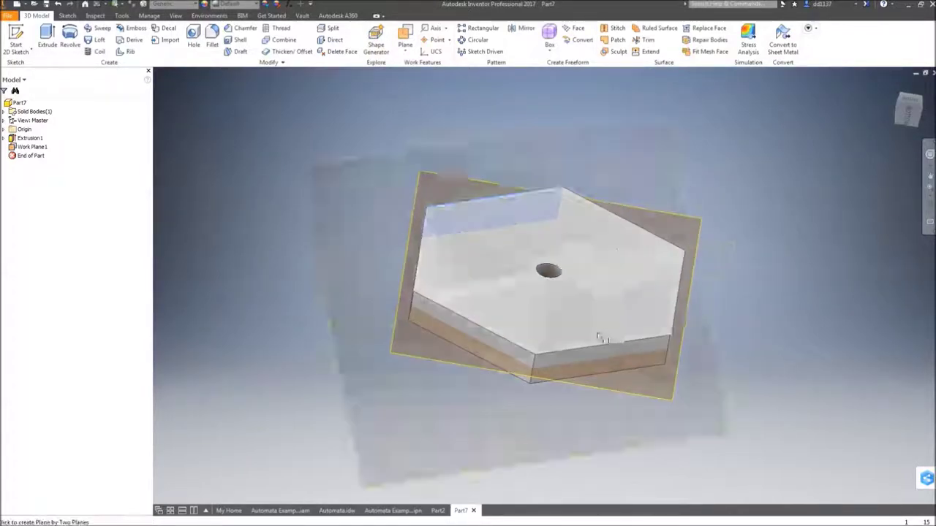
click(589, 358)
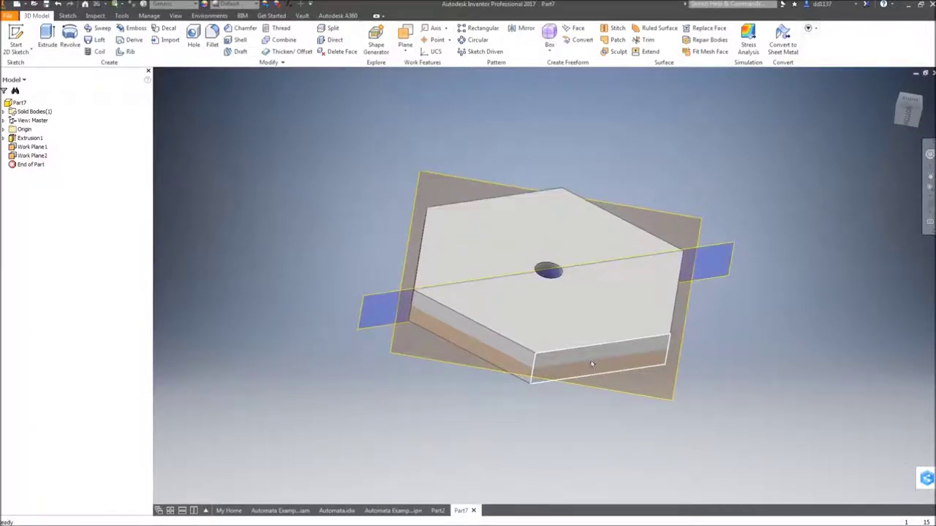
Undo the second work plane and expand the Origin folder in the browser
click(894, 87)
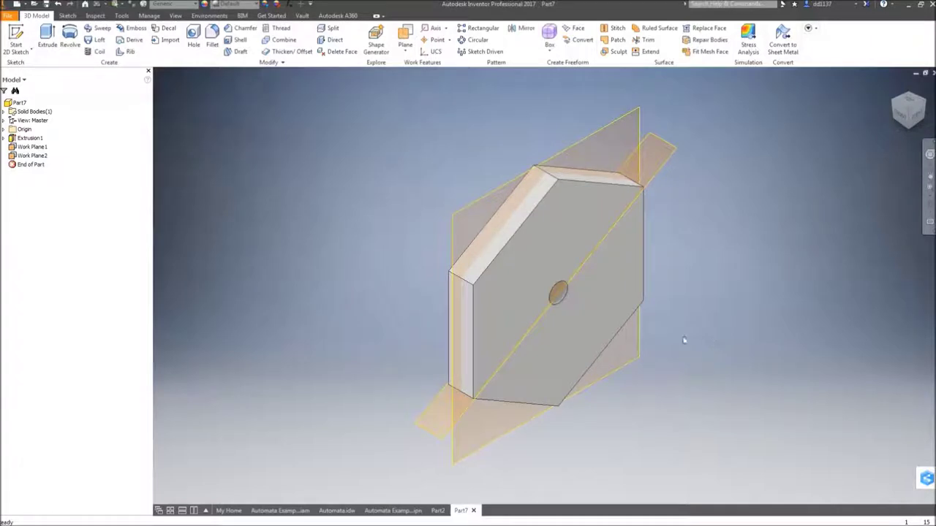
key(ctrl+z)
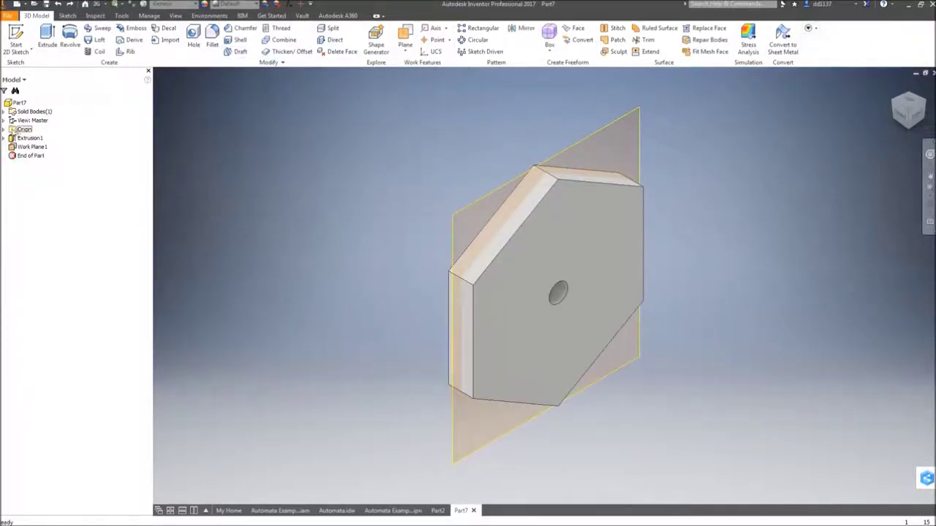
click(4, 130)
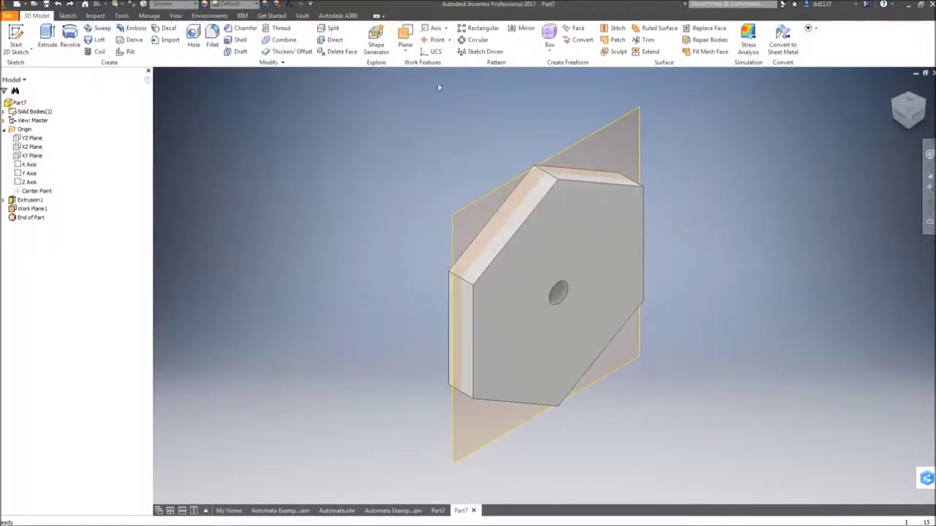
Create Work Plane2 offset 0.000 in from the XY origin plane
click(409, 51)
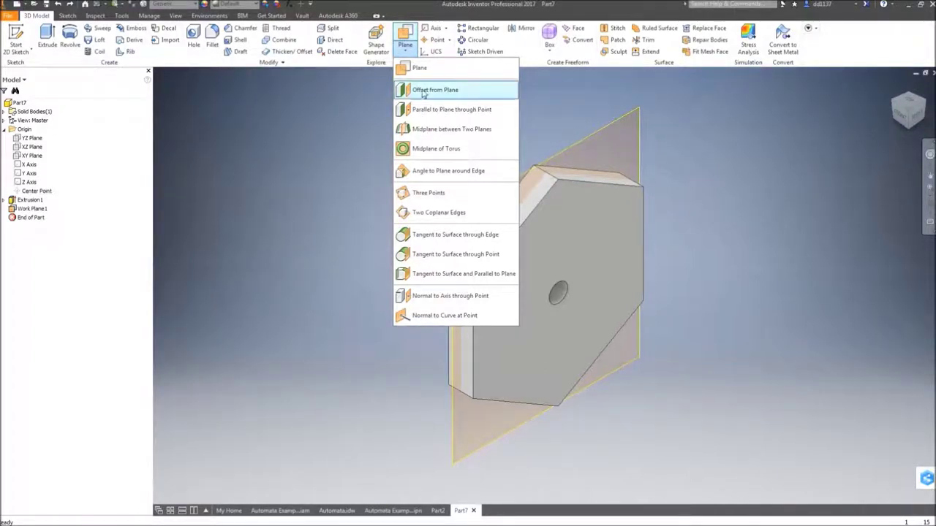
click(420, 90)
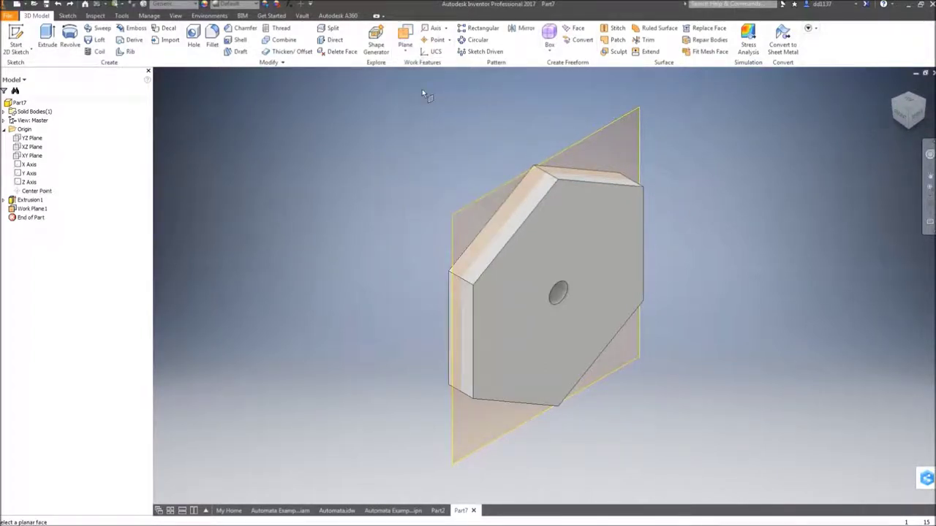
click(22, 155)
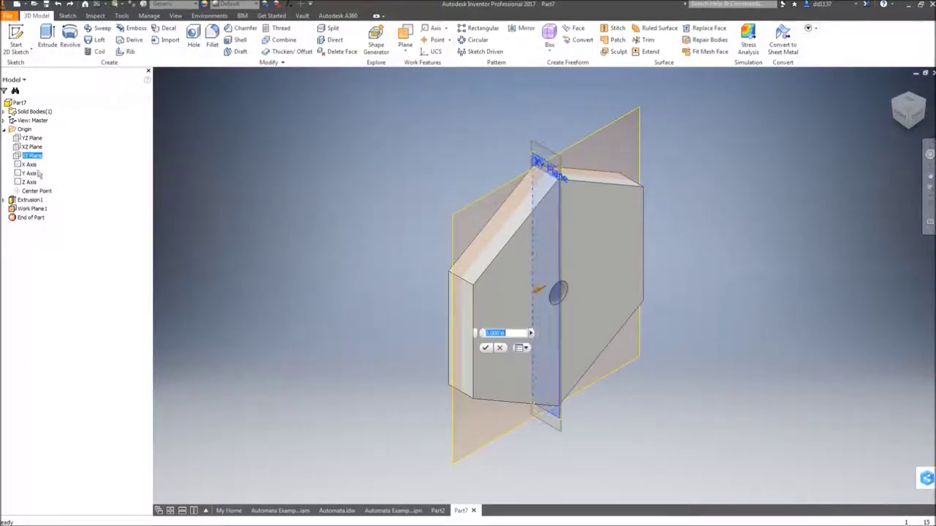
click(485, 348)
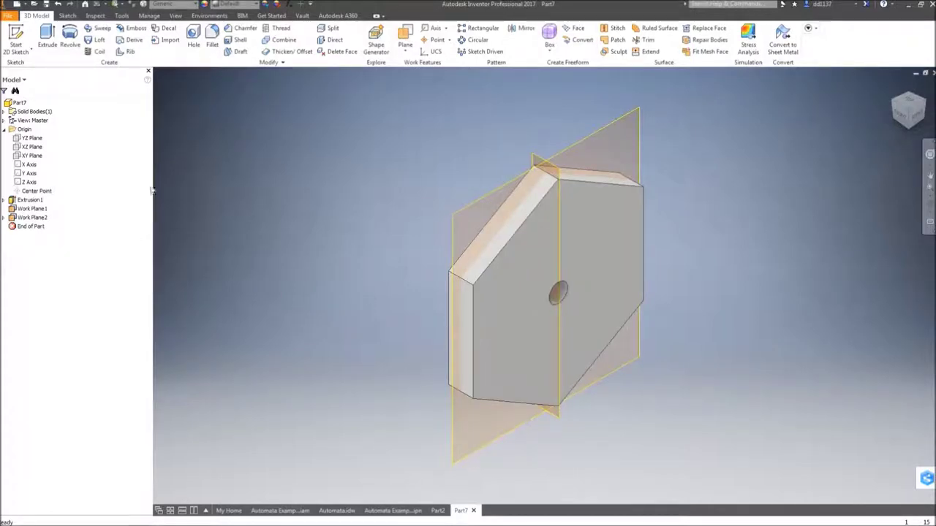
click(32, 208)
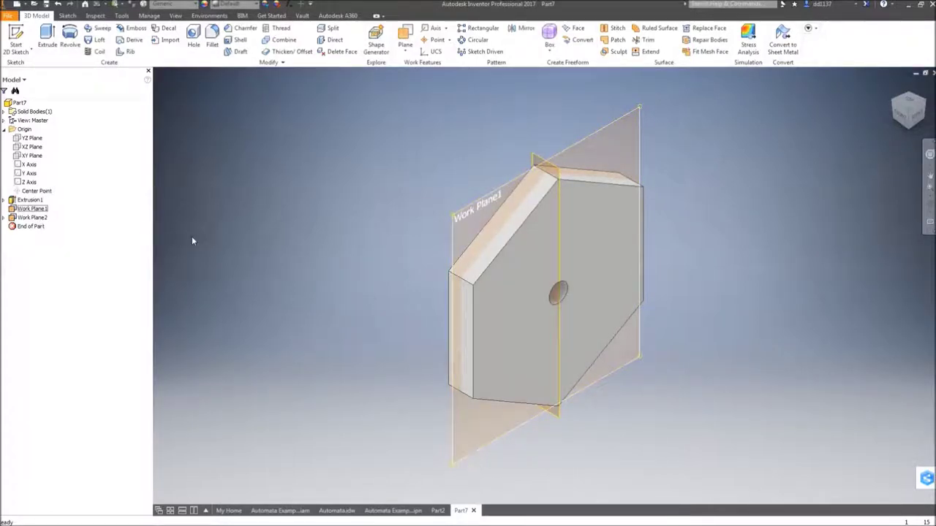